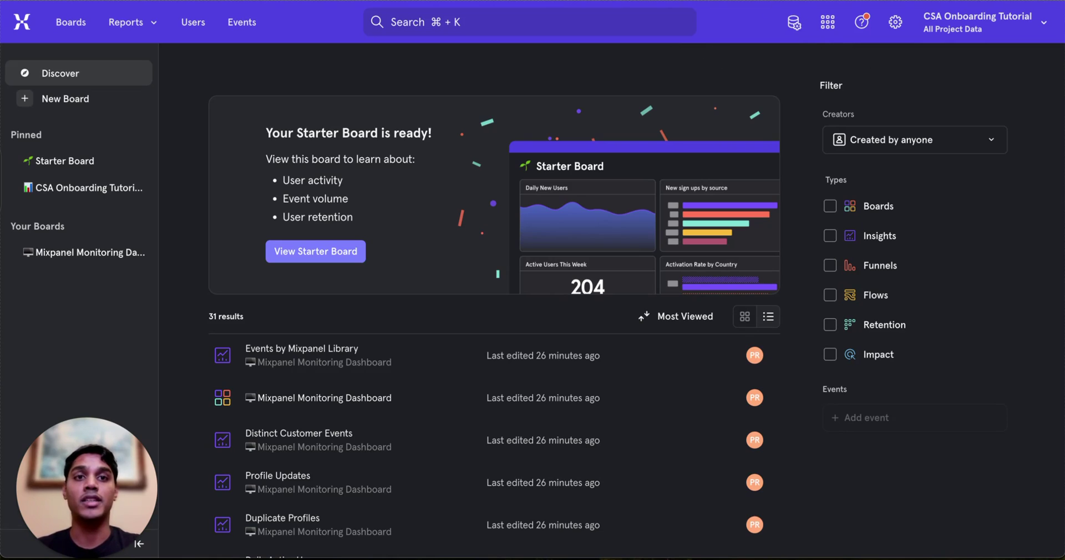
Step: Open the Data Management menu listing Lexicon, Cohorts and Integrations
left_click(795, 25)
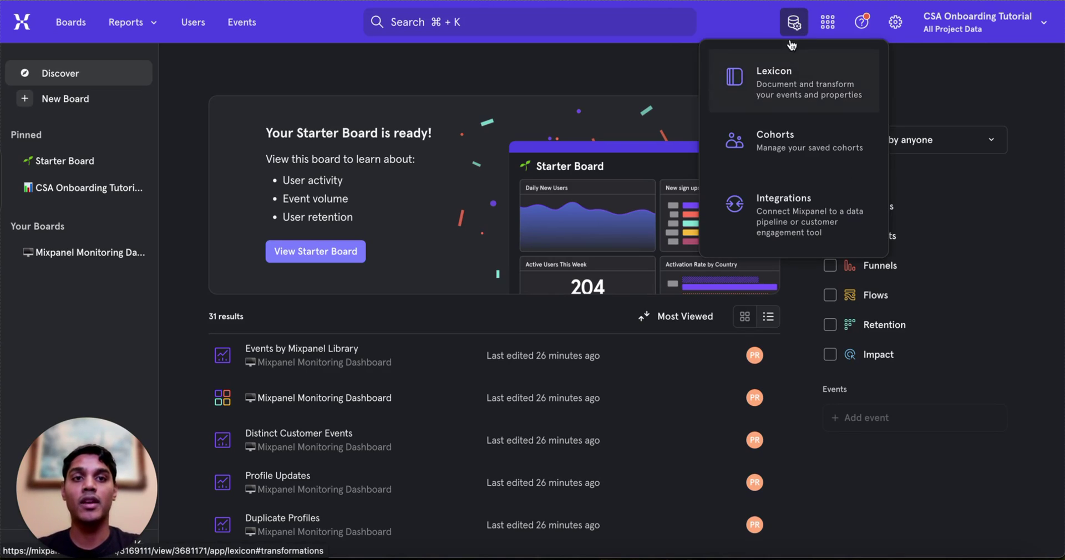
Step: Open Lexicon on its Events list of 12 tracked events
left_click(781, 85)
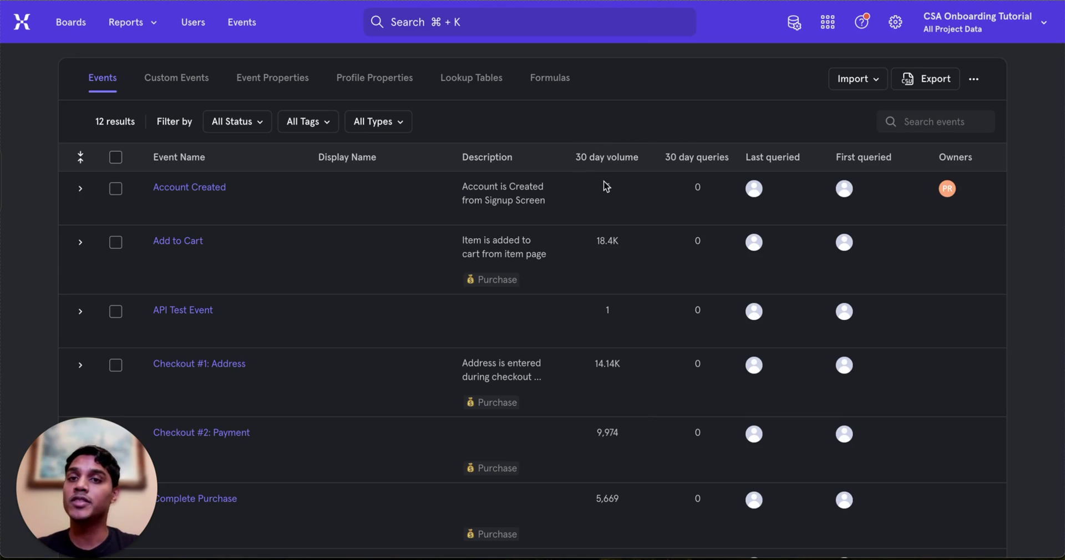
scroll(635, 201, "down", 1)
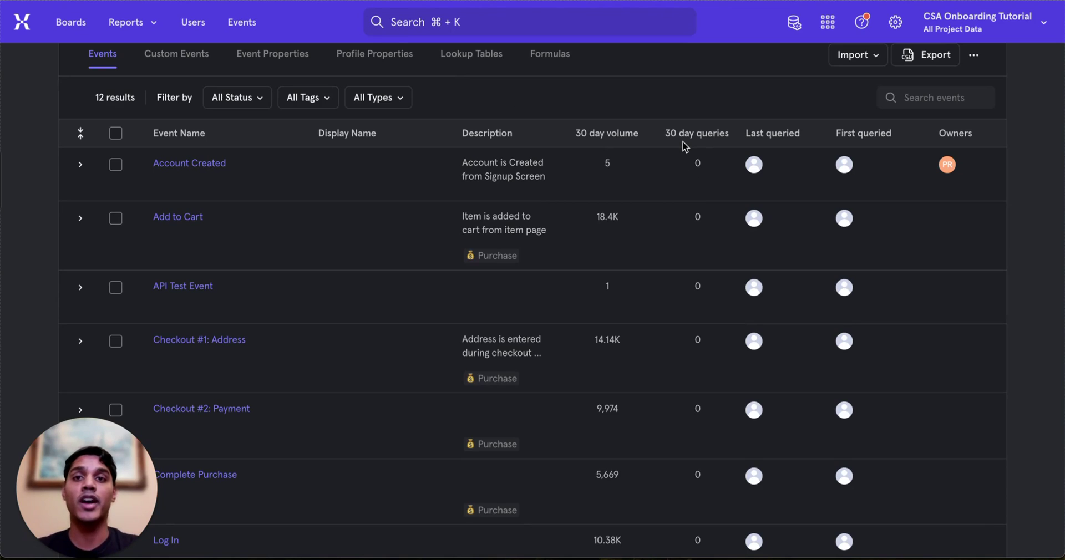
scroll(673, 206, "down", 1)
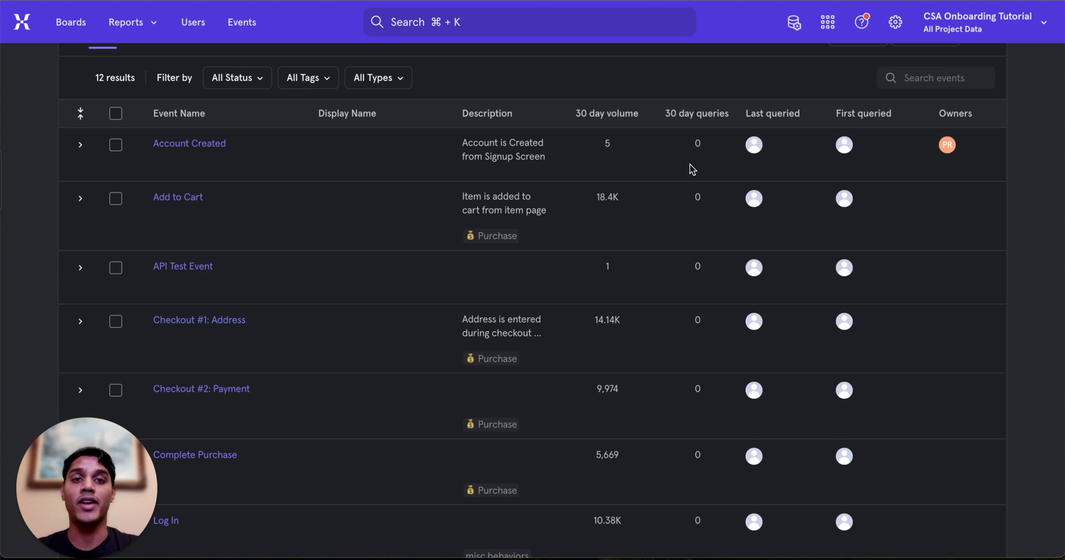
scroll(430, 113, "up", 1)
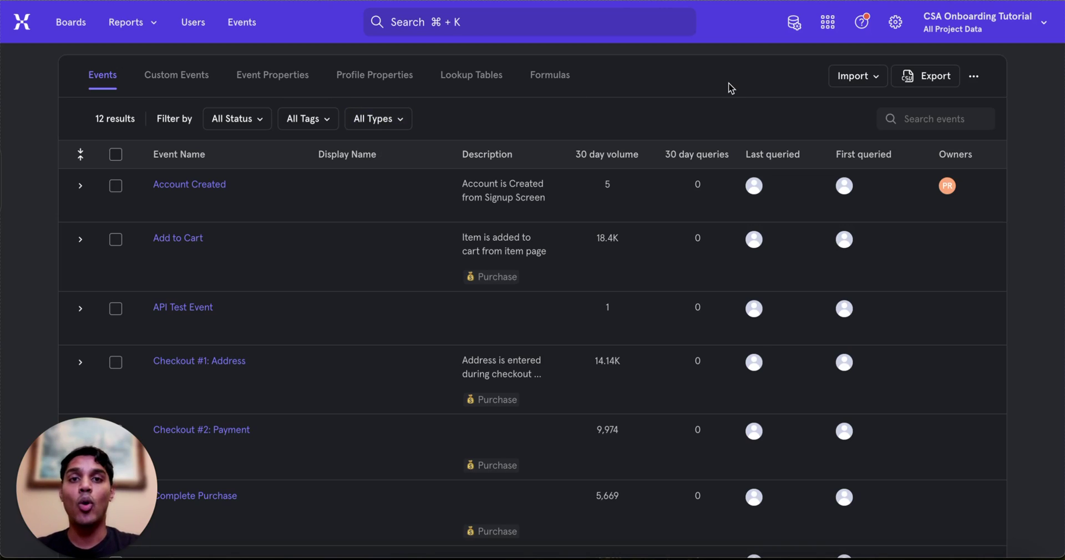
Step: Select Account Created and attempt to drop it through the bulk Drop confirmation
left_click(115, 185)
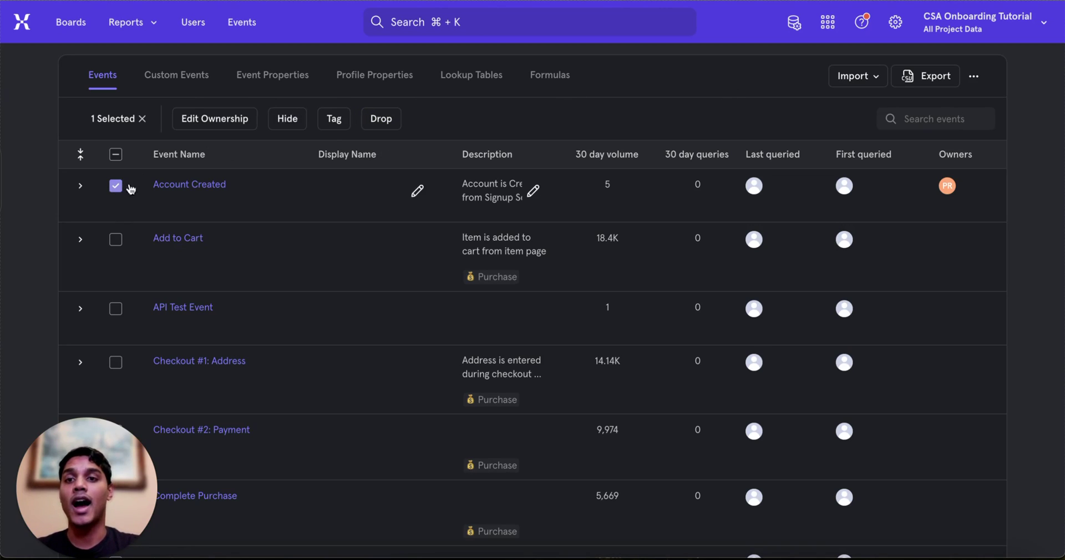
left_click(369, 119)
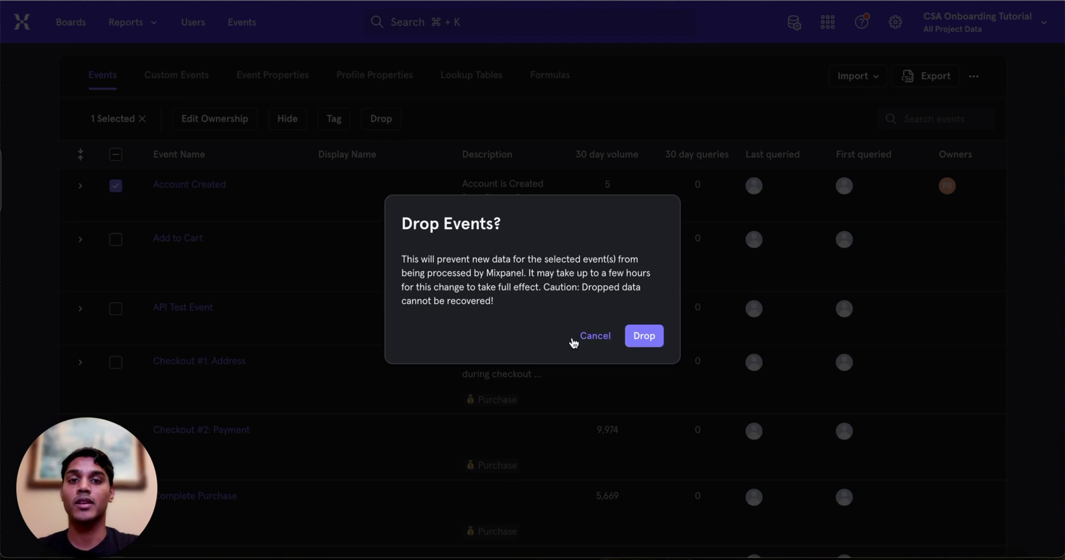
left_click(642, 336)
mouse_move(333, 191)
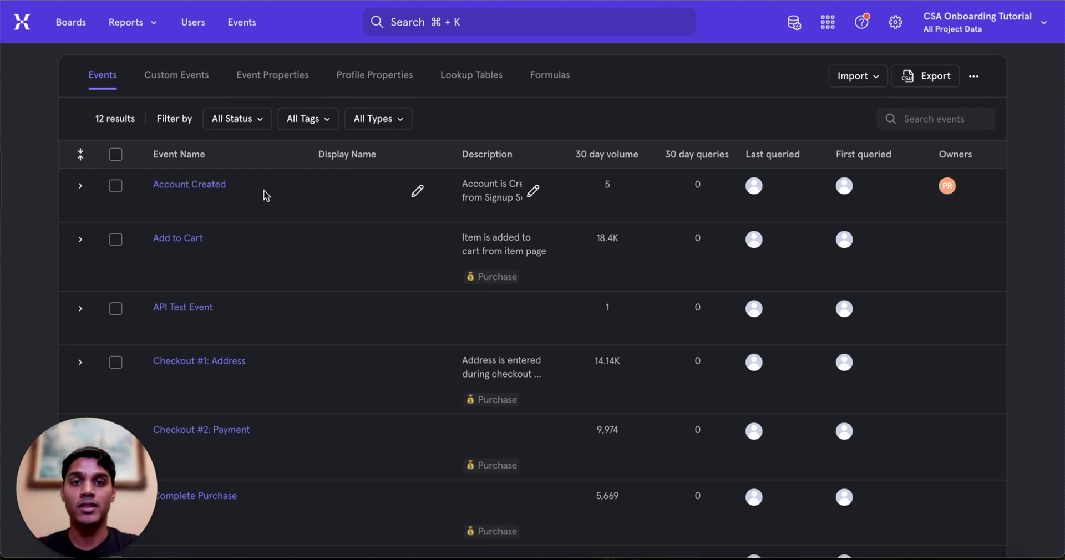
Step: Select Account Created again and undrop it from the bulk toolbar
left_click(115, 188)
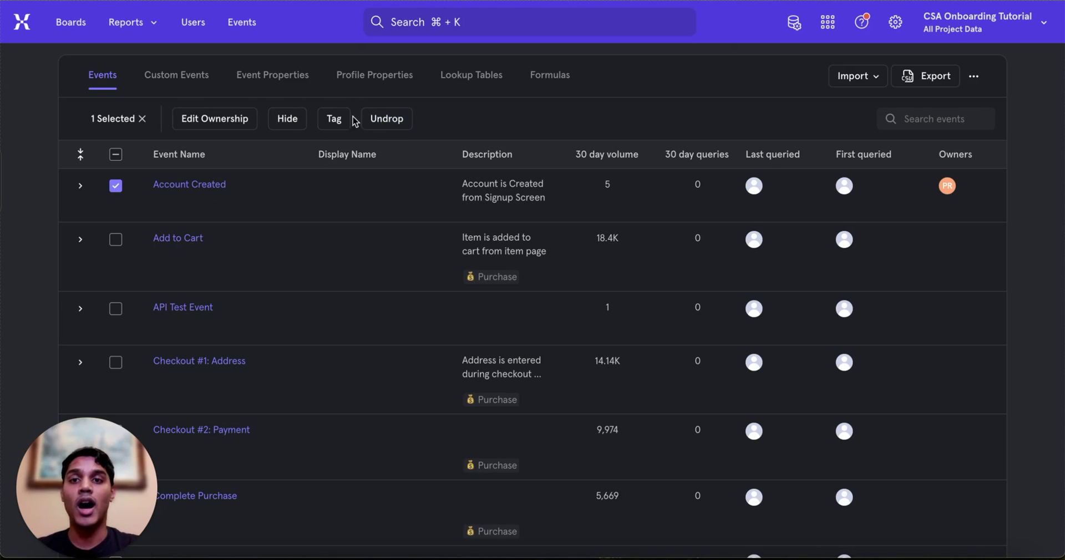
left_click(390, 121)
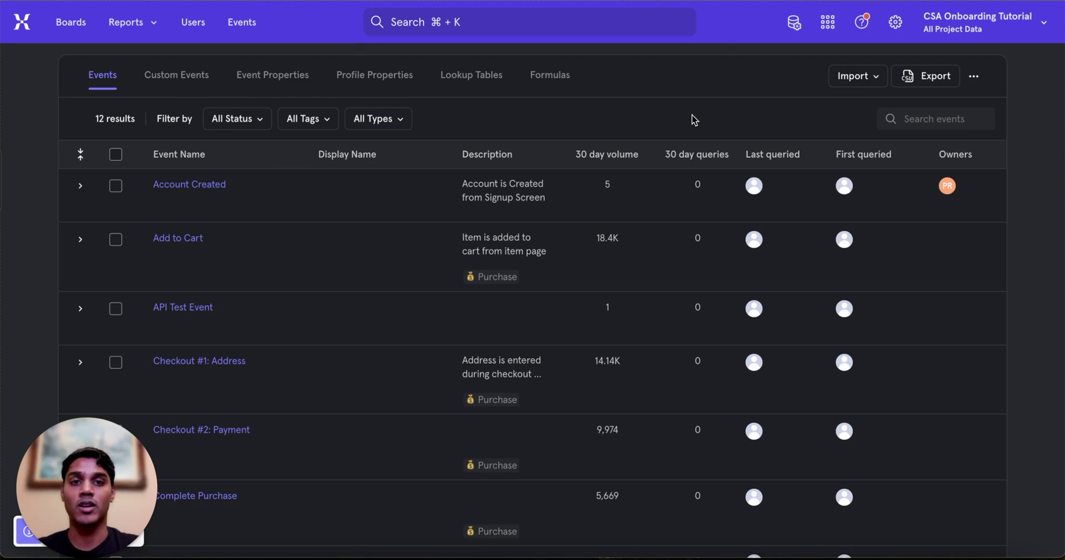
mouse_move(299, 195)
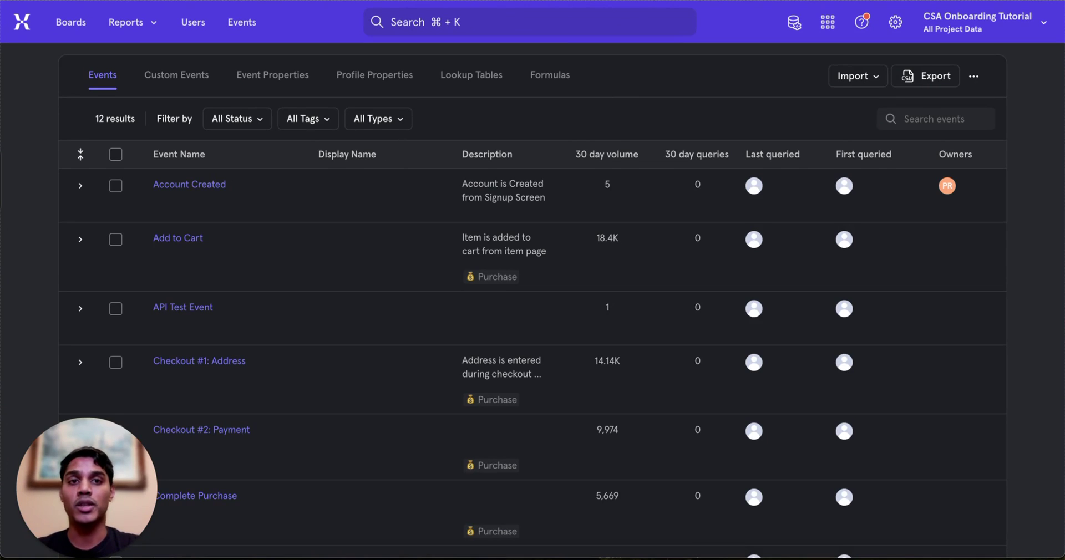
Step: Apply and save the 'Reach' tag on the Account Created event in Lexicon
left_click(116, 186)
left_click(332, 120)
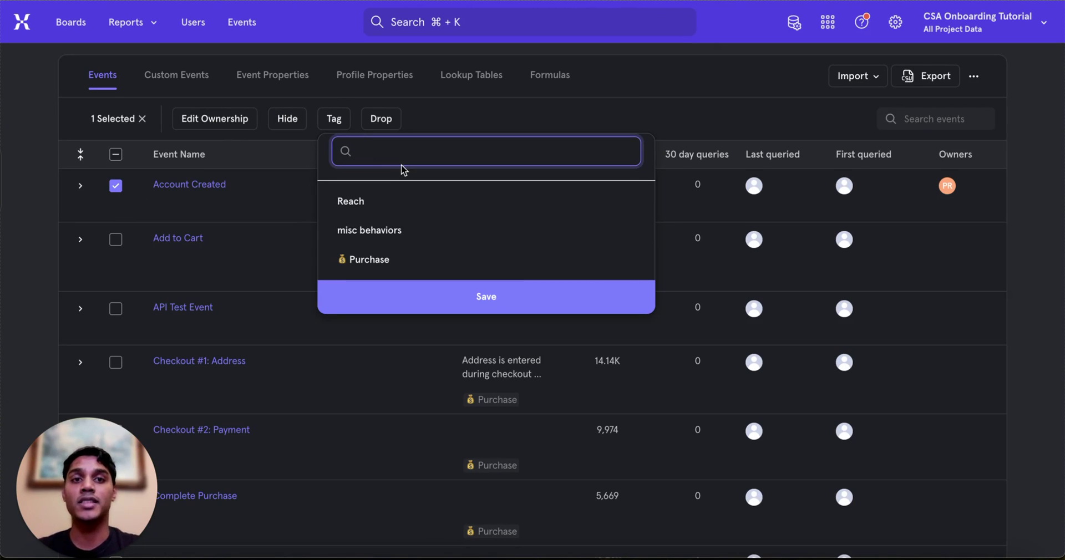
type("Reach")
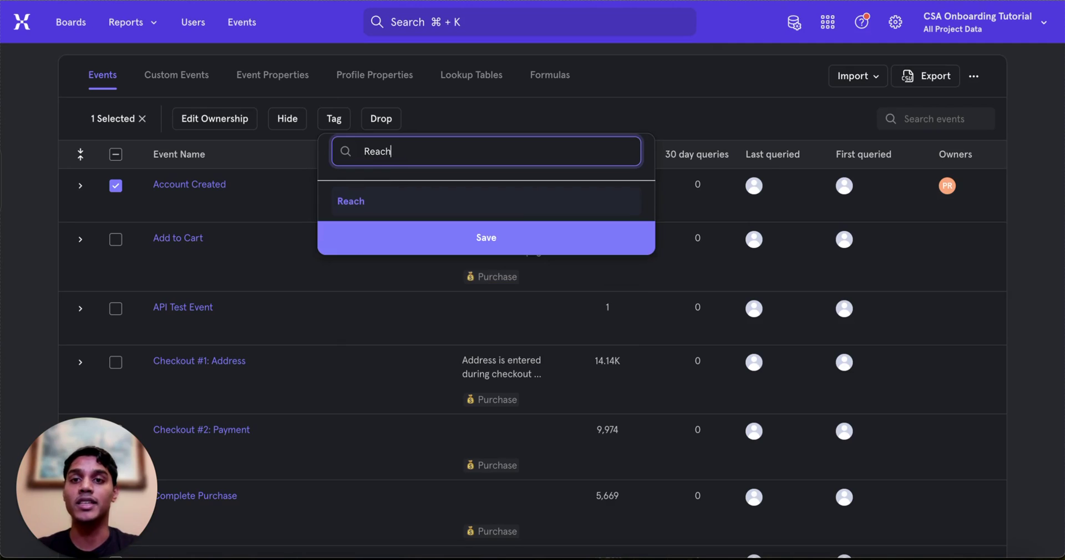
left_click(392, 207)
left_click(422, 268)
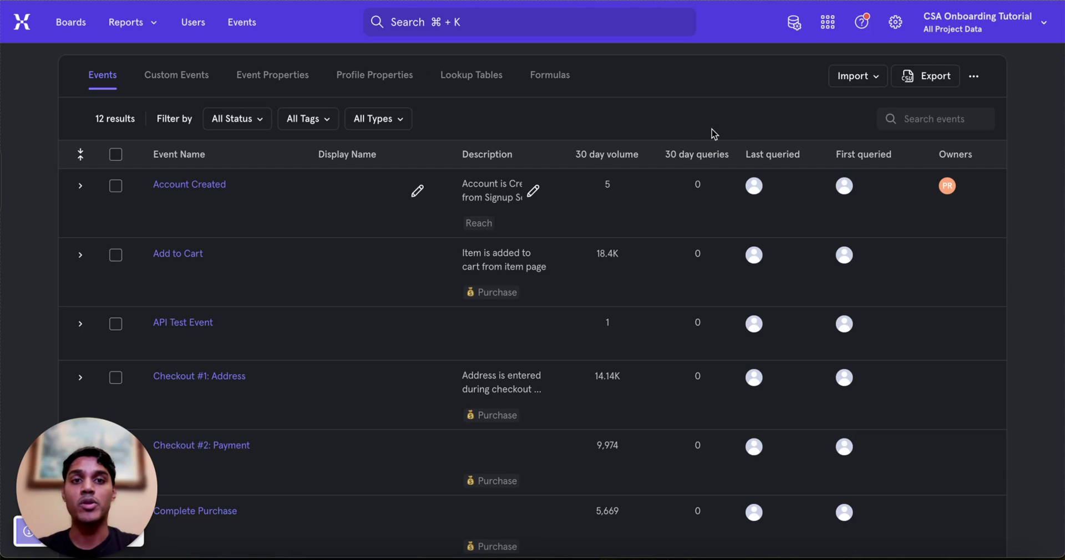
Step: Start a new Insights report and filter its event picker to the Reach tag, leaving only Account Created
left_click(135, 80)
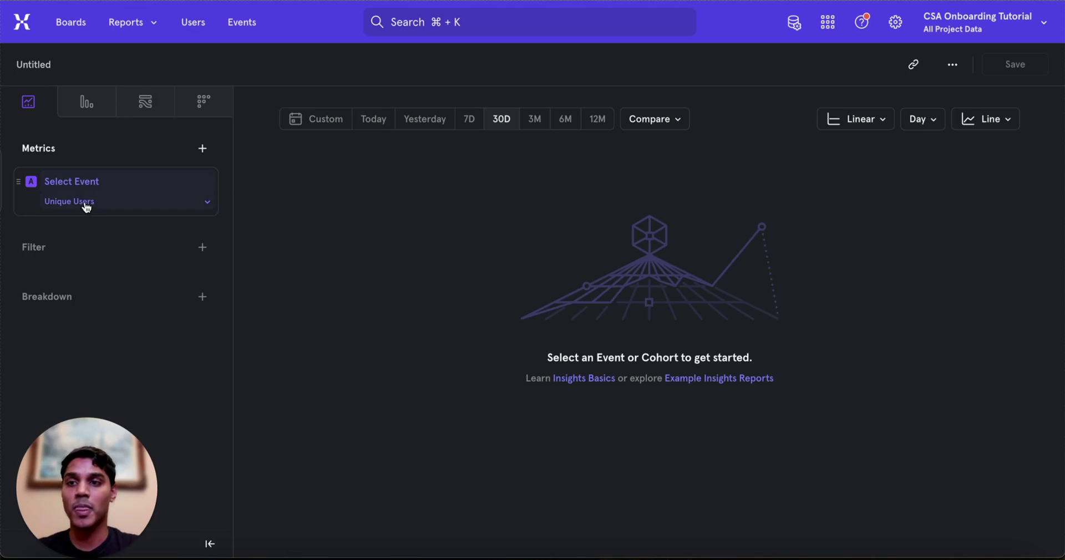
left_click(103, 186)
scroll(119, 332, "down", 2)
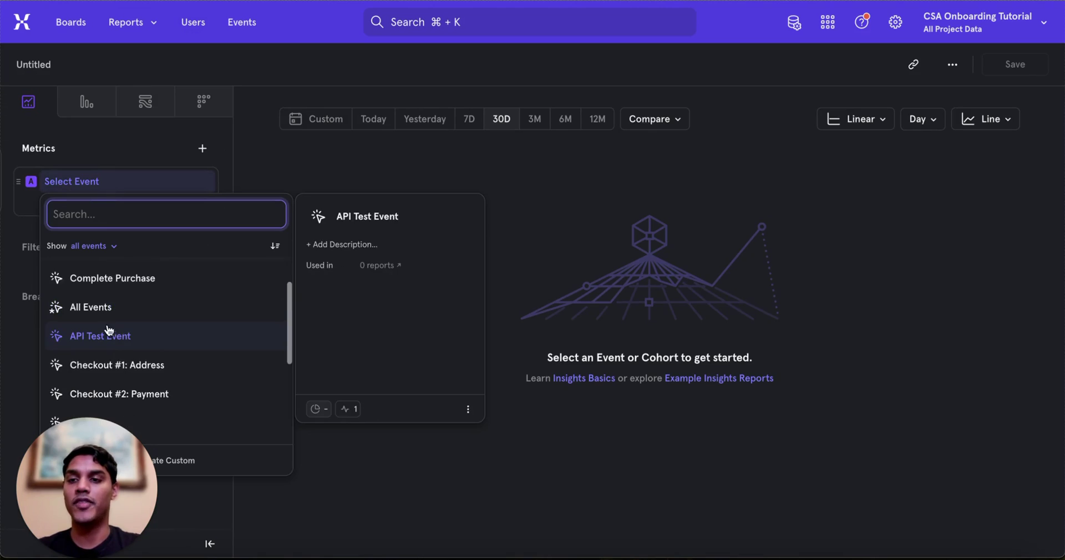
scroll(127, 311, "up", 2)
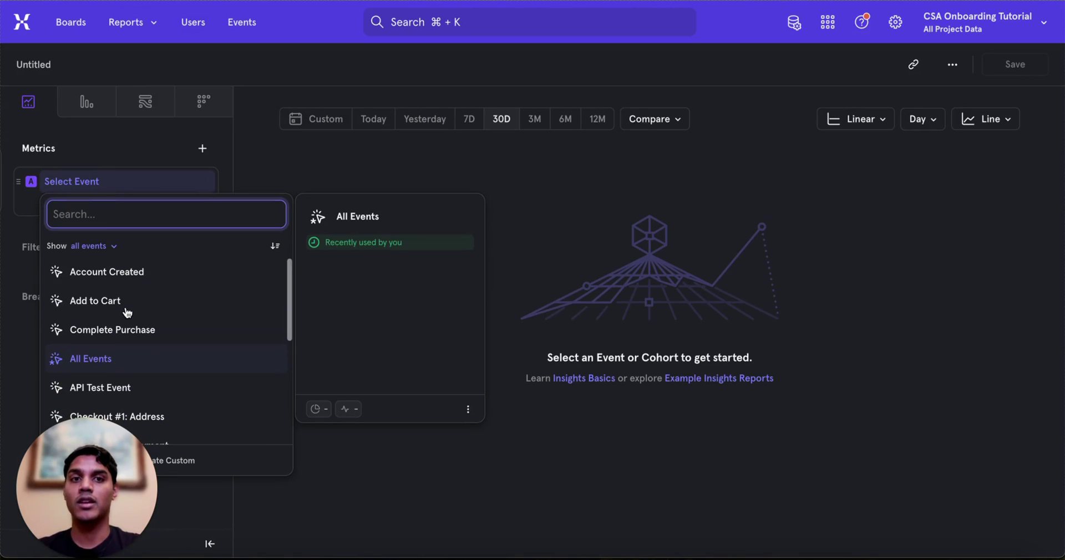
left_click(104, 246)
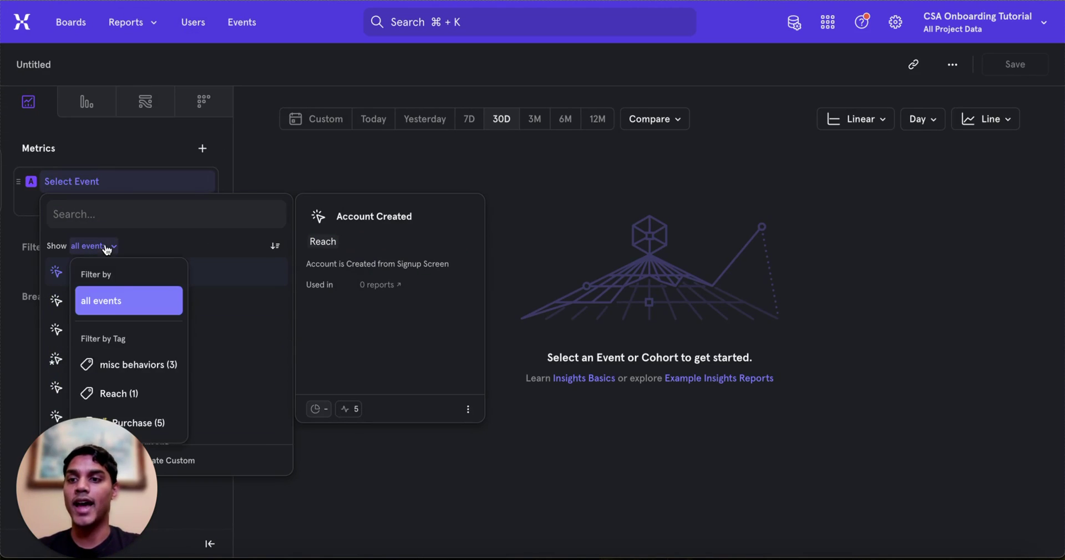
left_click(113, 394)
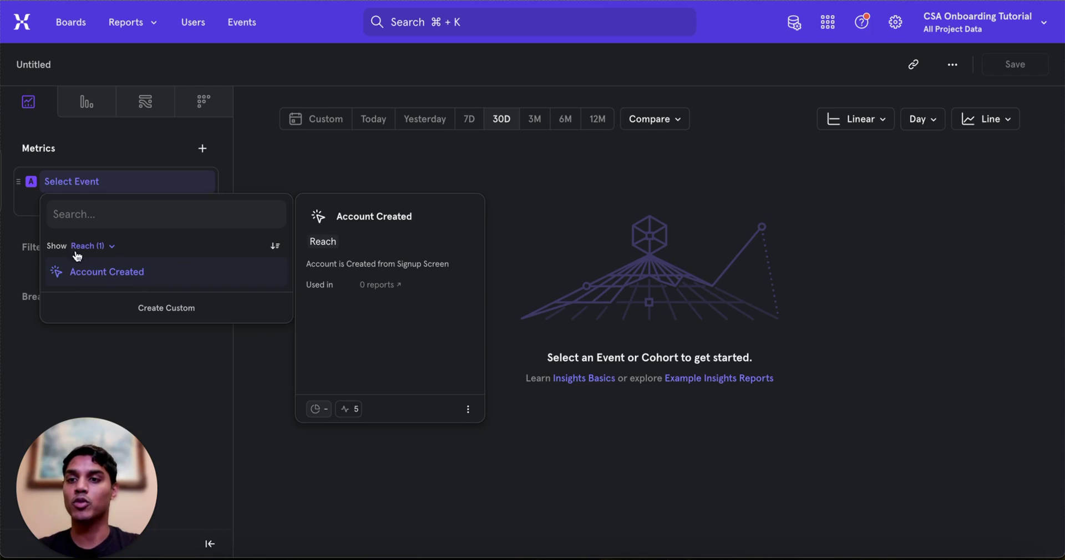